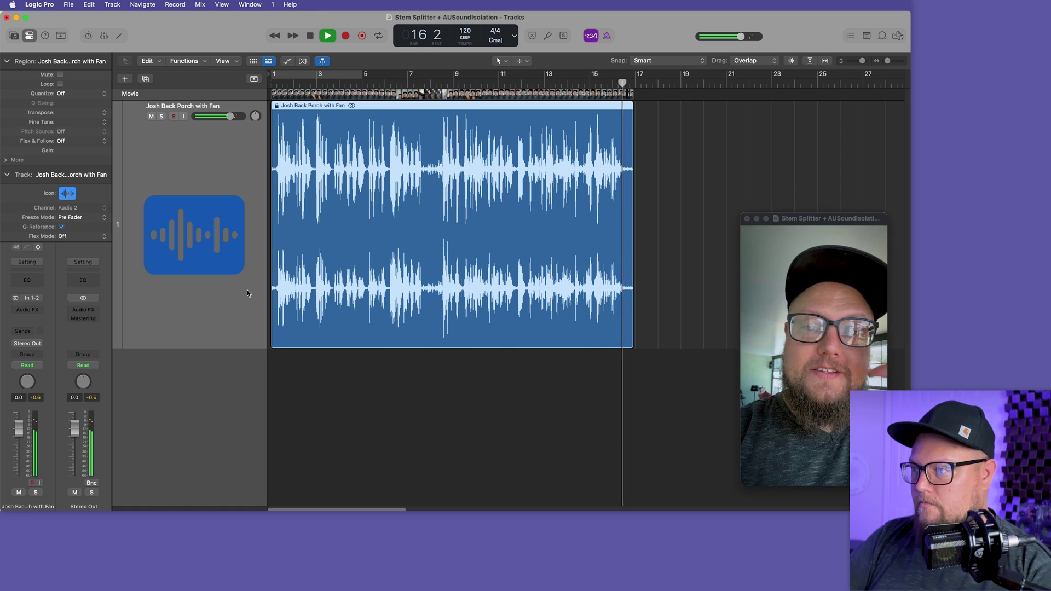
Step: Stop playback, rewind to the start, deselect the region, and reduce the porch track's height
key("space")
key("Return")
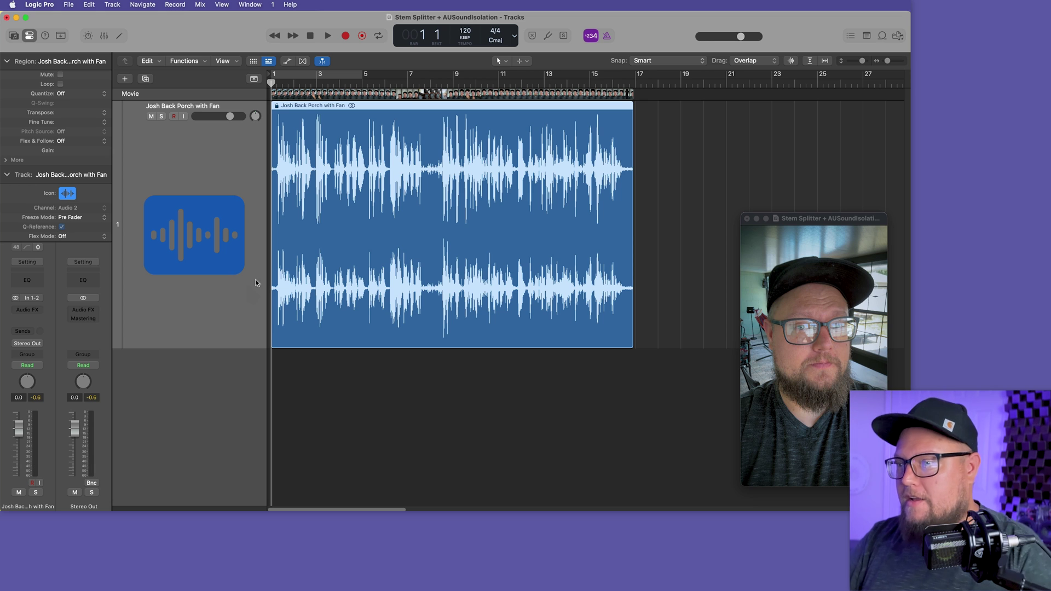
left_click(297, 363)
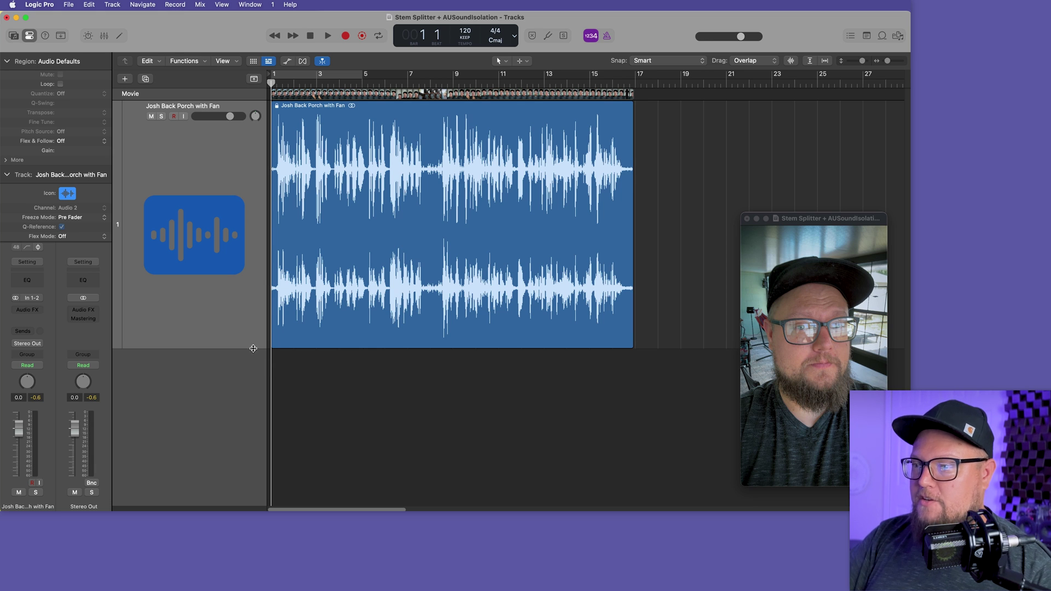
key("super+Up")
Step: Run Stem Splitter on the porch region with Drums and Bass unchecked, leaving Vocals and Other
right_click(351, 172)
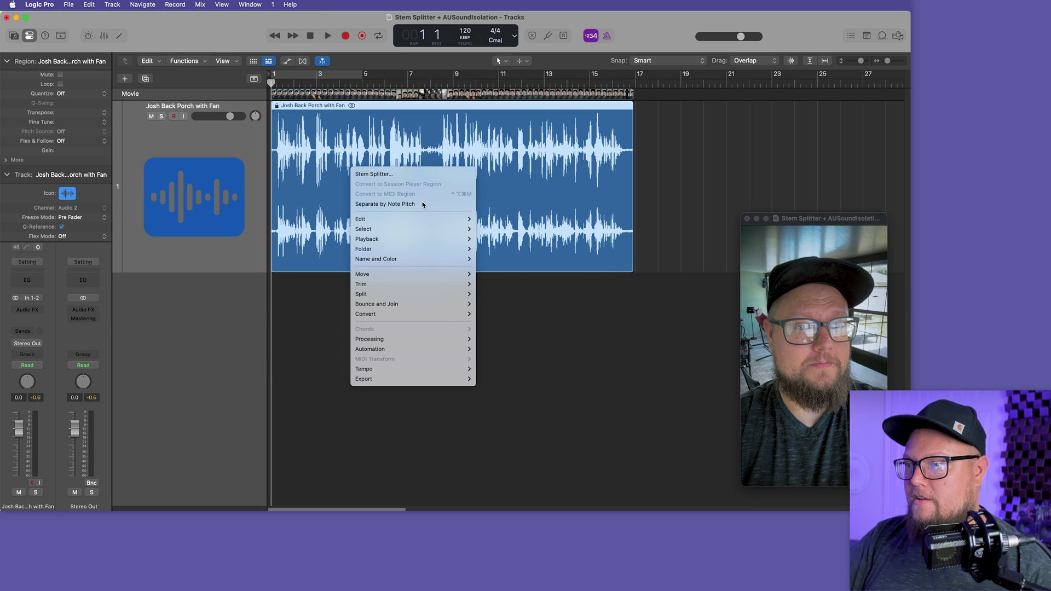
mouse_move(450, 343)
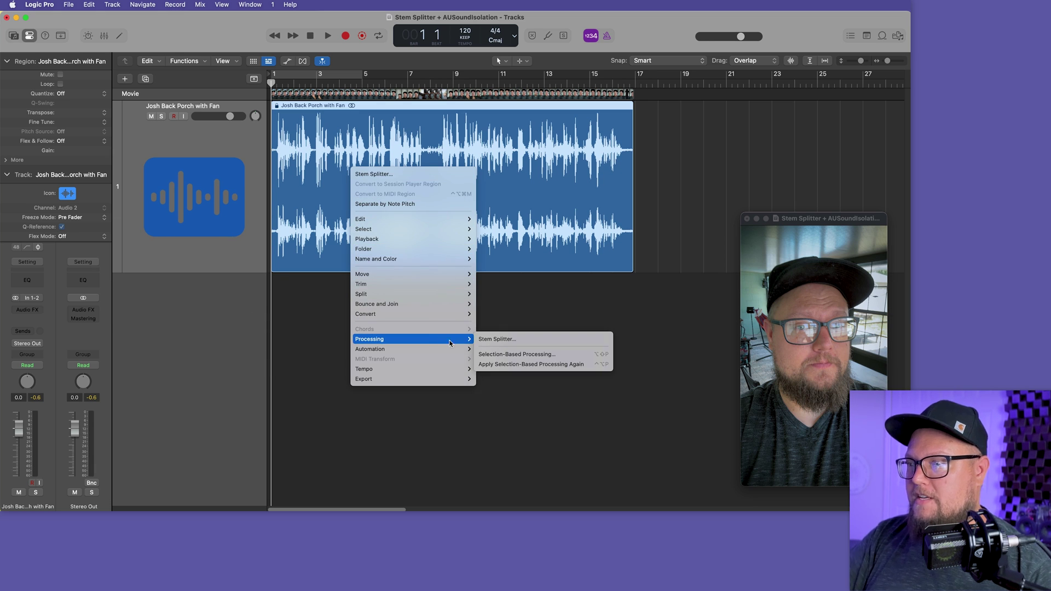
left_click(547, 339)
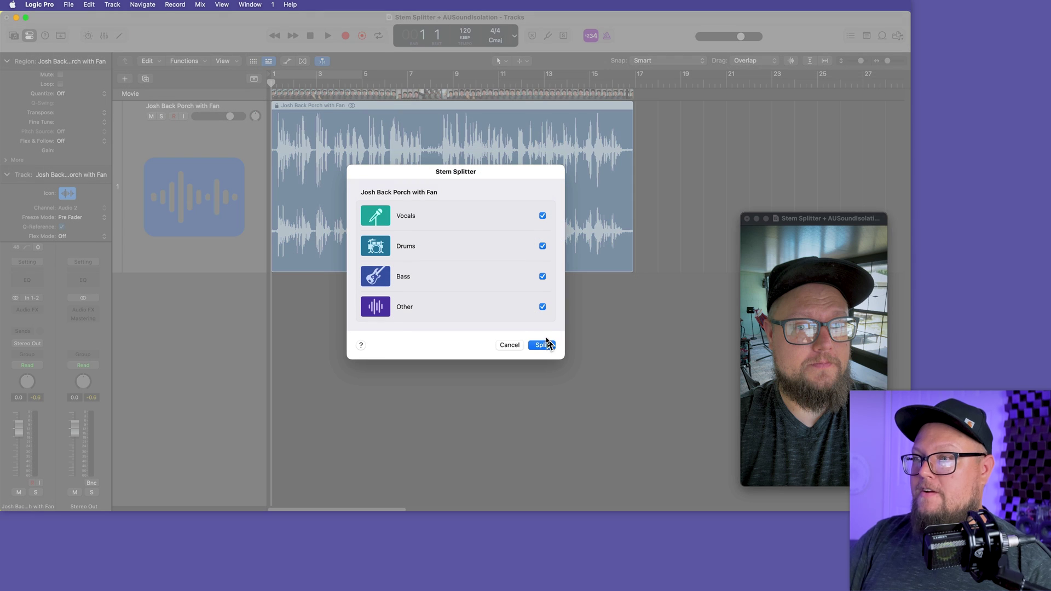
left_click(543, 246)
left_click(542, 277)
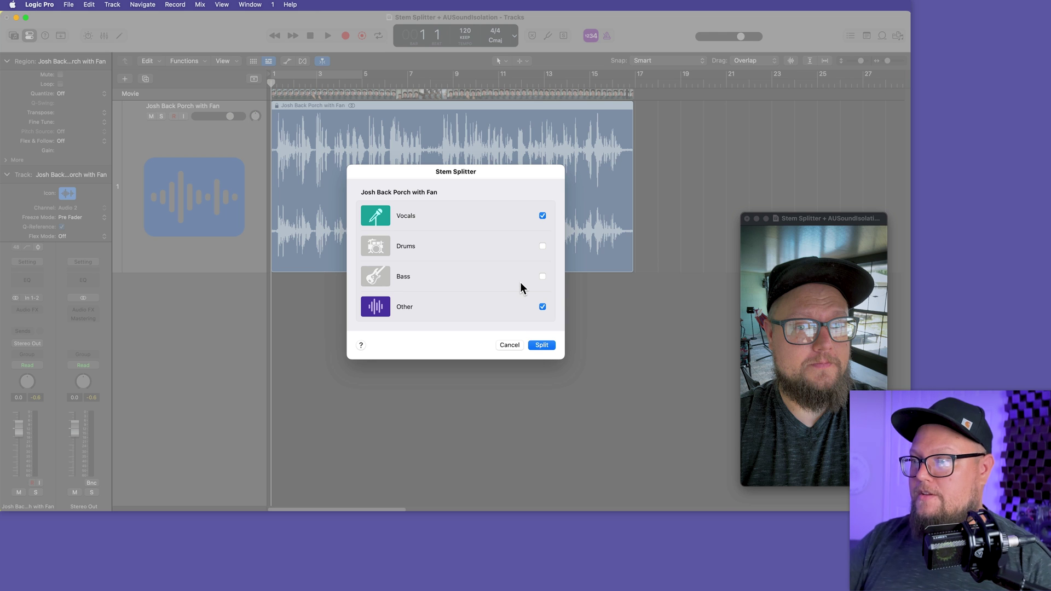
left_click(541, 345)
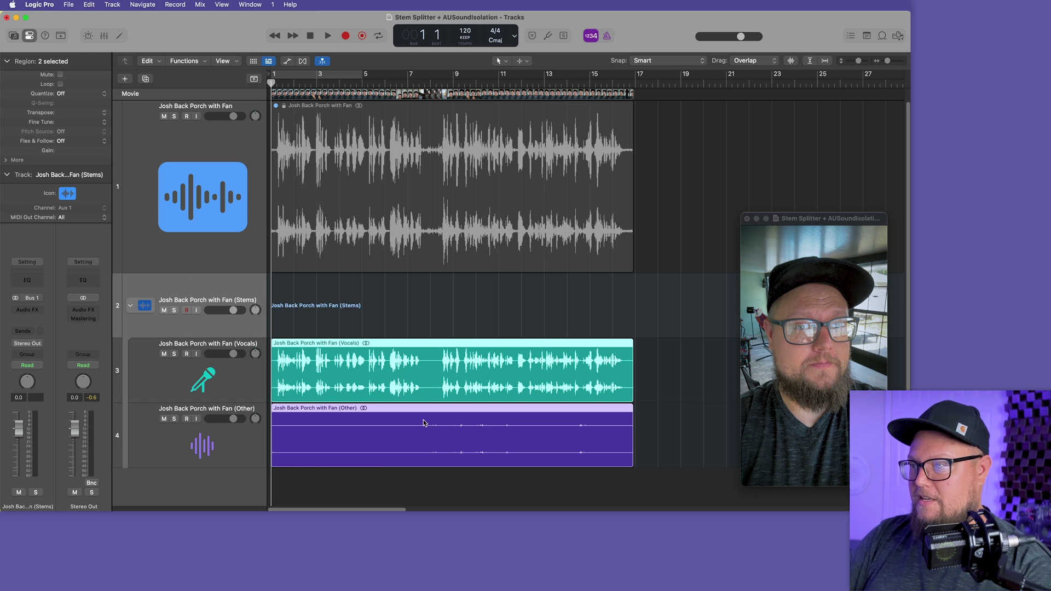
Step: Return the original track to normal height and make the Other stem track taller
left_click(428, 305)
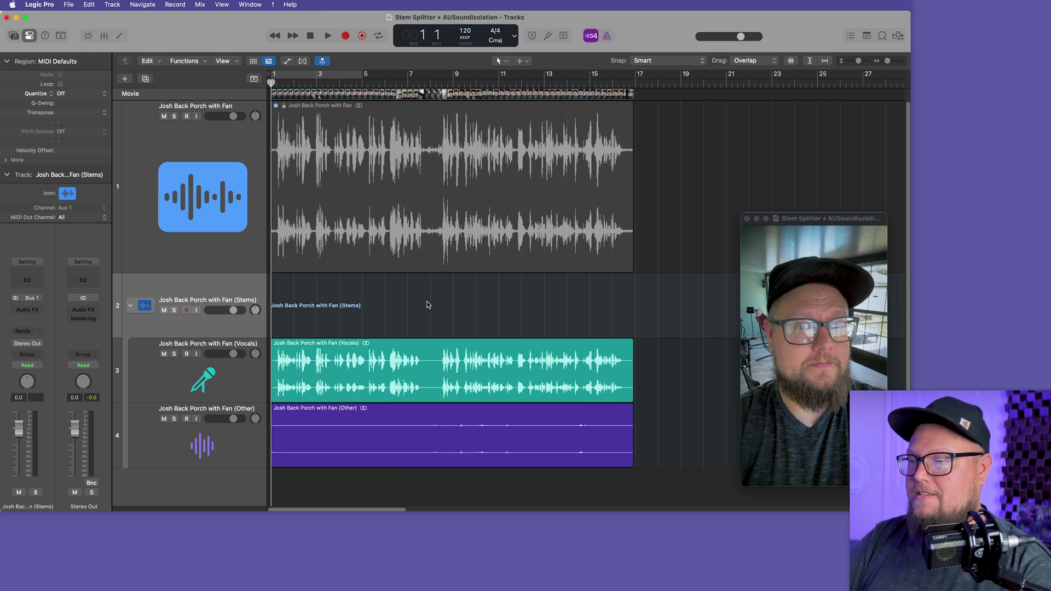
left_click(241, 378)
key("Down")
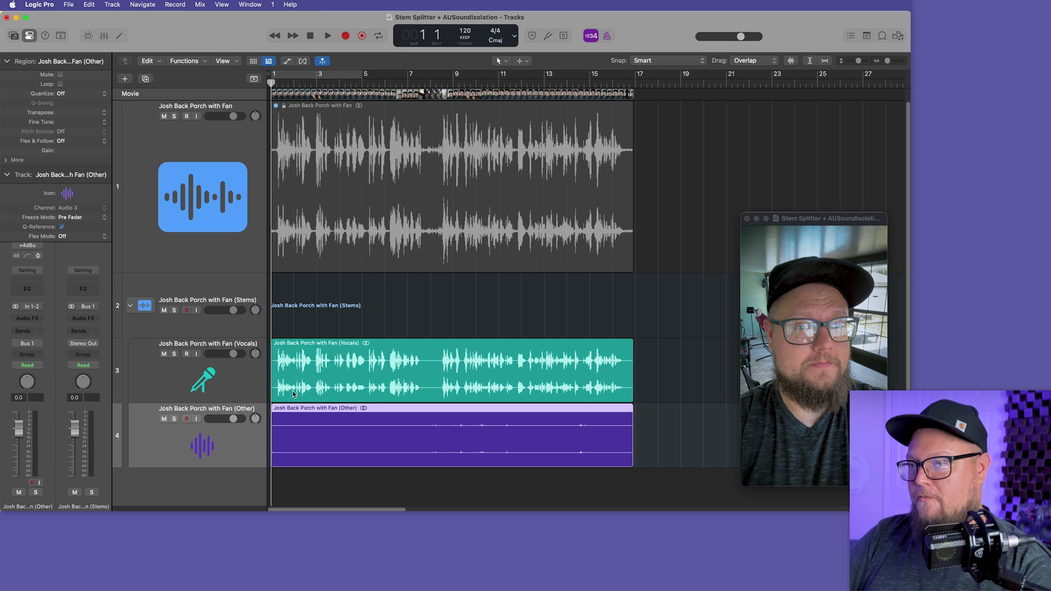
left_click(368, 373)
left_click_drag(238, 270, 235, 147)
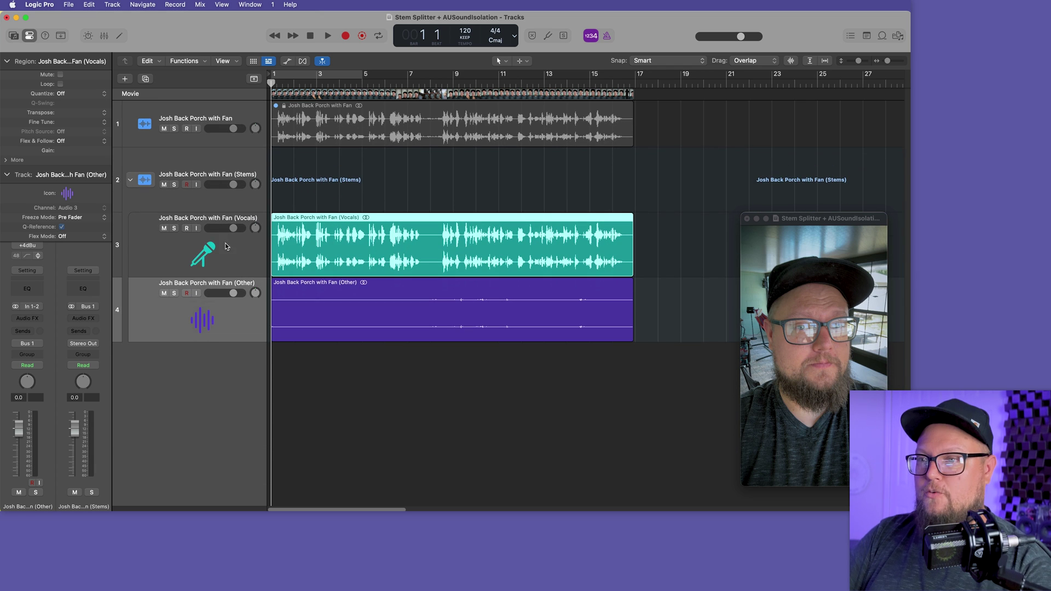
left_click(228, 273)
left_click_drag(221, 340, 221, 427)
left_click(219, 389)
Step: Insert a Gain plug-in on the Other stem and raise it to +8.1 dB
left_click(27, 319)
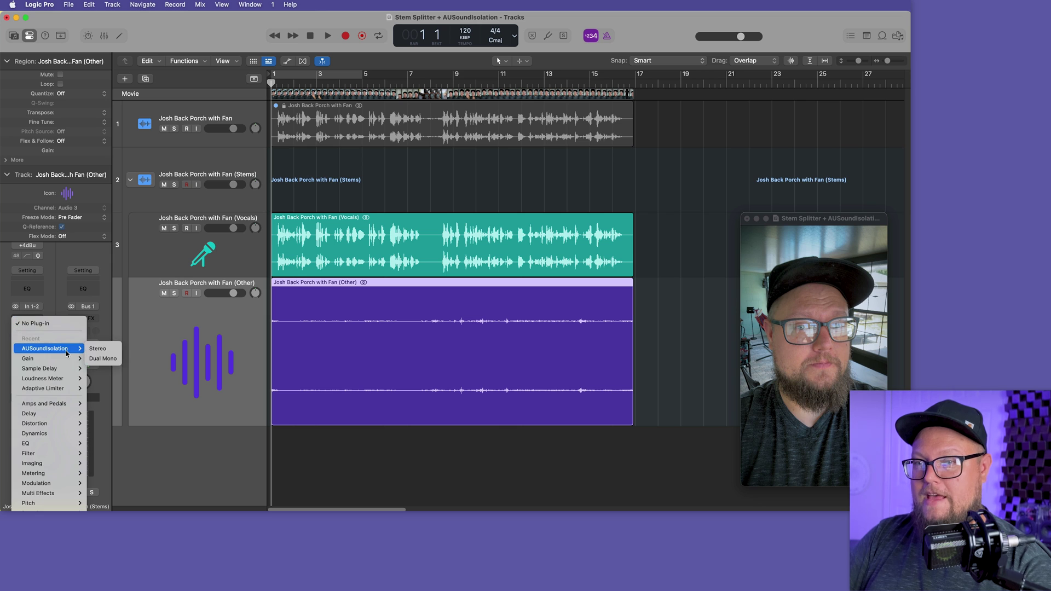
mouse_move(60, 355)
left_click(102, 359)
left_click_drag(404, 215, 406, 204)
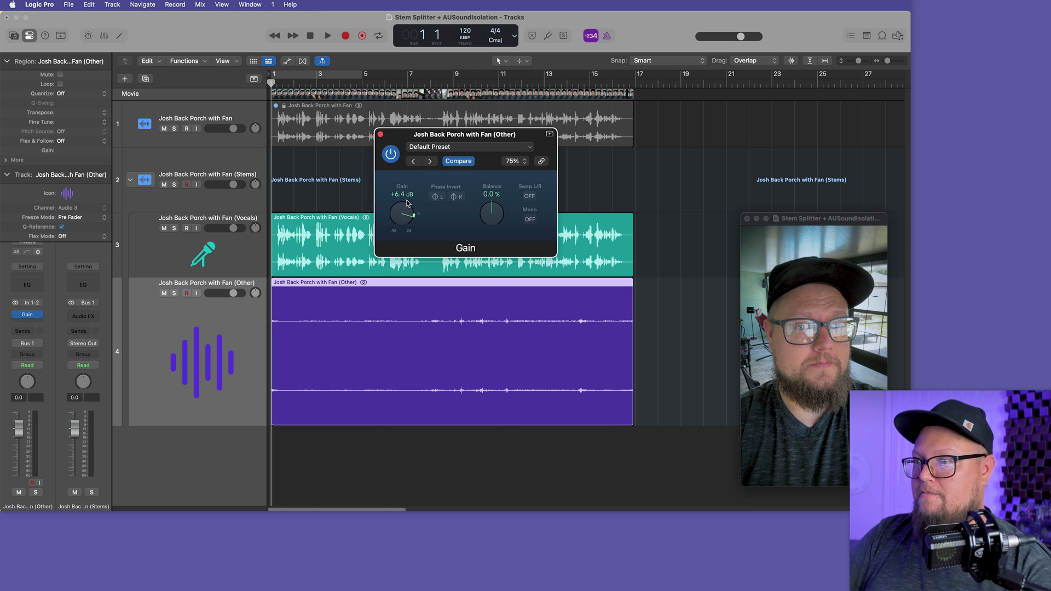
left_click_drag(486, 138, 713, 102)
Step: Mute the Vocals stem and play back to hear the boosted Other stem alone
left_click(164, 228)
key("space")
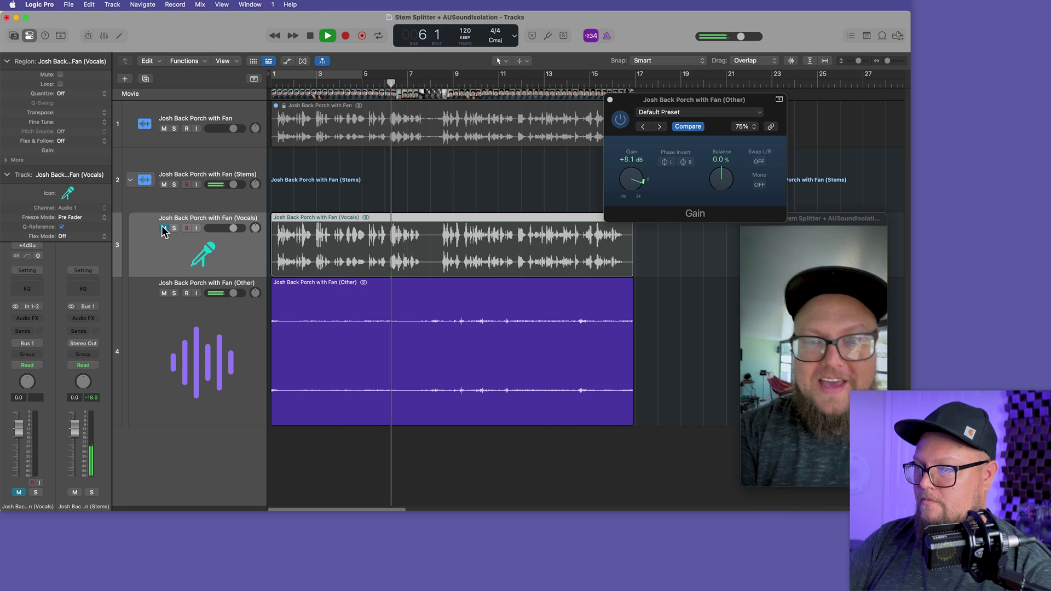
key("space")
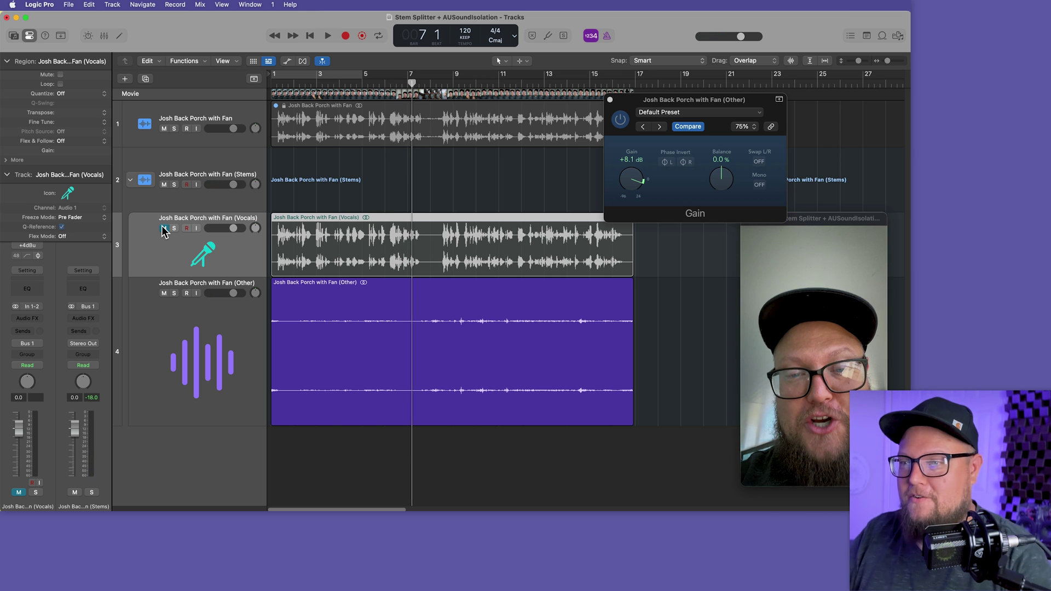
Step: Delete the Other stem, unmute Vocals, pull it out of the Stems stack, and delete the empty Stems track
left_click(162, 229)
left_click(218, 350)
key("cmd+Delete")
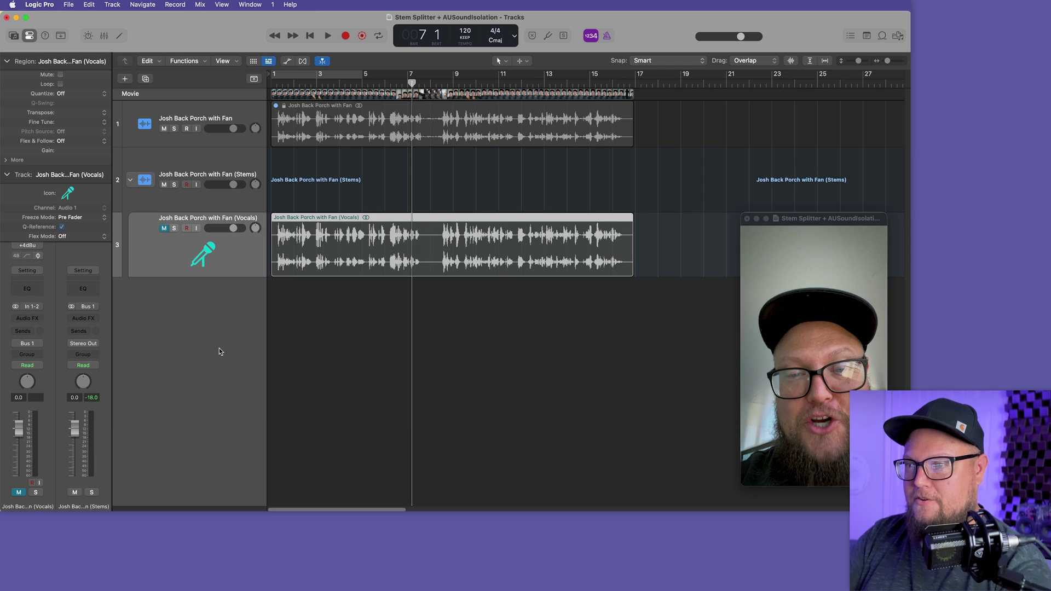
left_click(164, 229)
left_click_drag(196, 232, 221, 225)
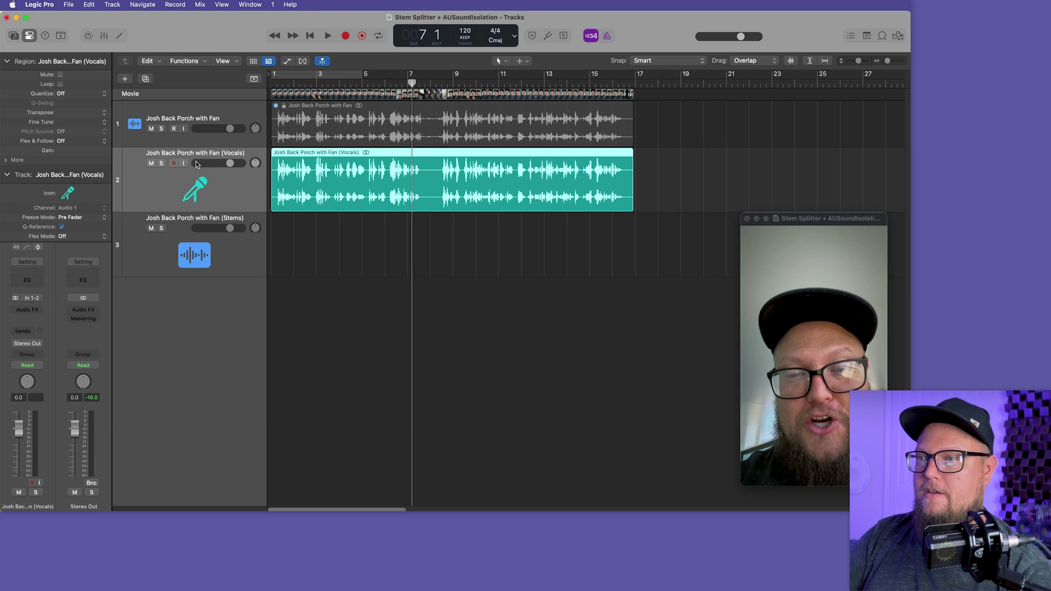
left_click(209, 247)
key("cmd+Delete")
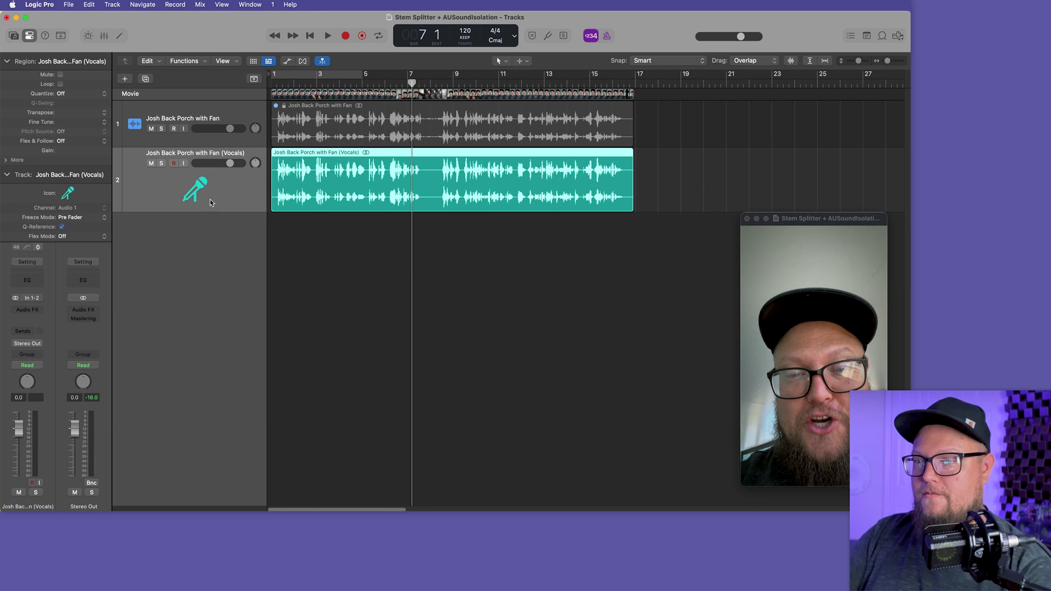
Step: Make the Vocals track much taller and play it from bar 1 with the timeline zoomed in
left_click_drag(212, 210, 219, 319)
left_click(421, 406)
key("Return")
key("space")
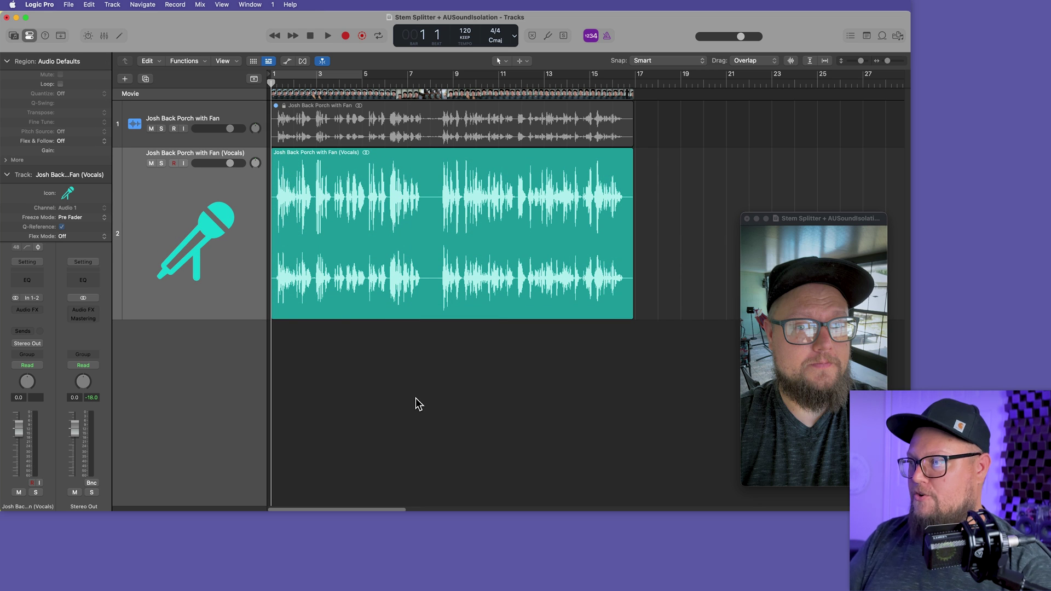
key("super+Right")
key("super+Right")
left_click_drag(809, 218, 116, 157)
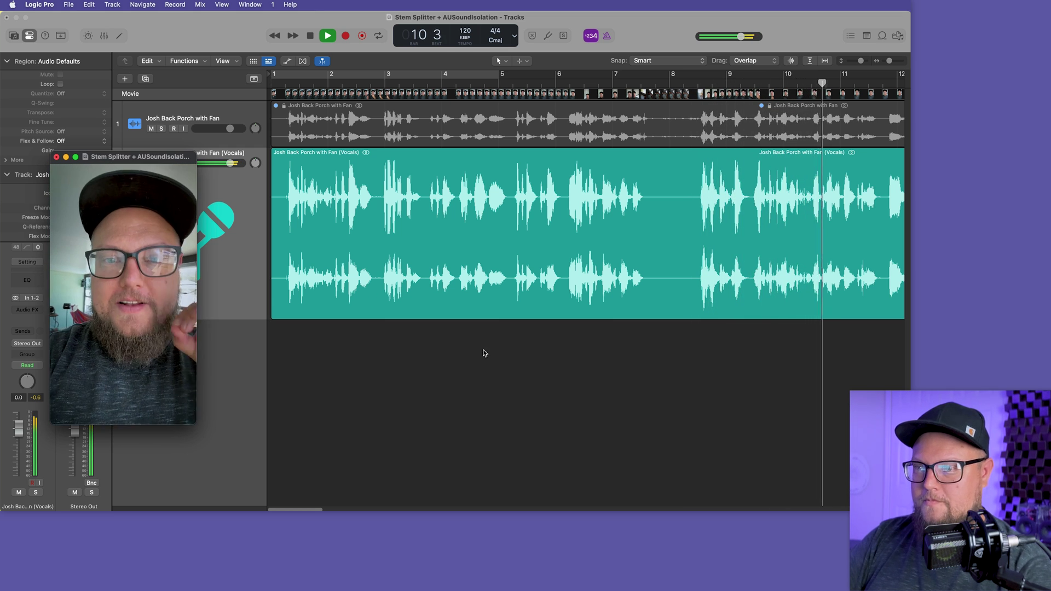
Step: Stop the Vocals playback and return the playhead to bar 1
key("space")
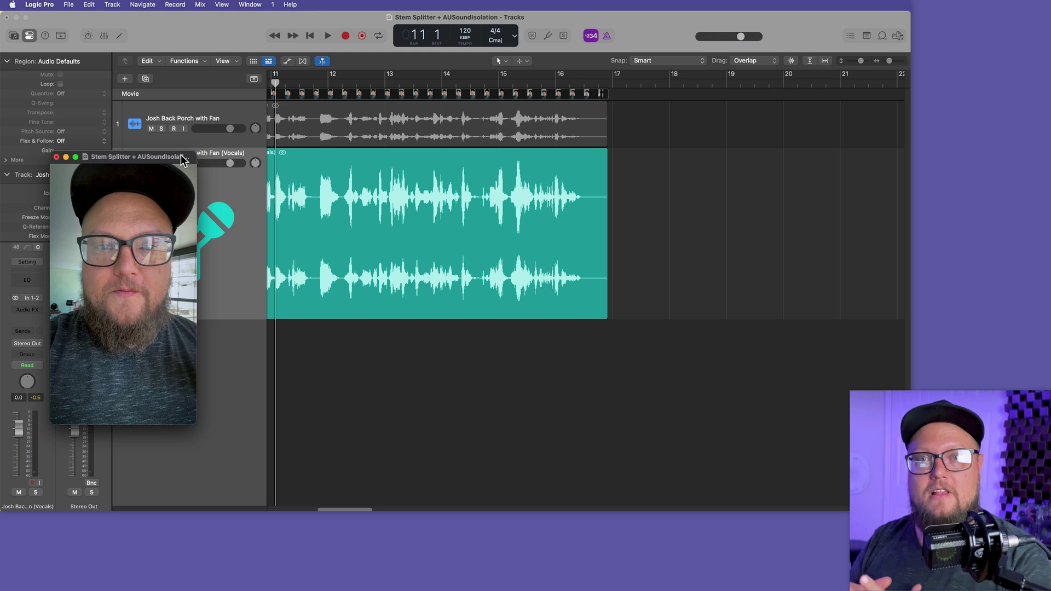
key("Return")
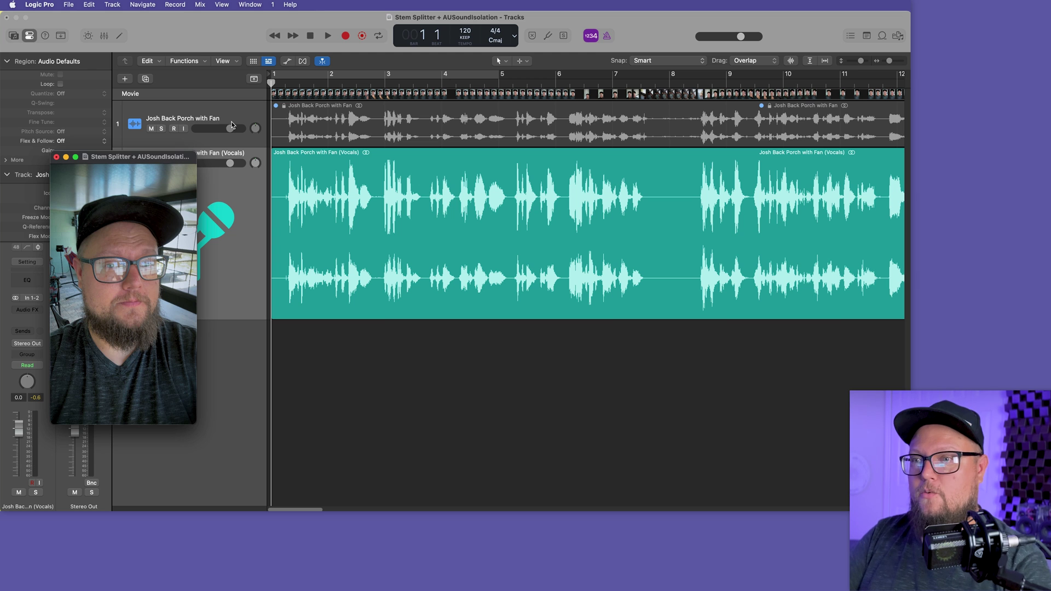
Step: Move the movie preview over the tracks and collapse the Track and Region inspector sections
left_click_drag(175, 155, 726, 189)
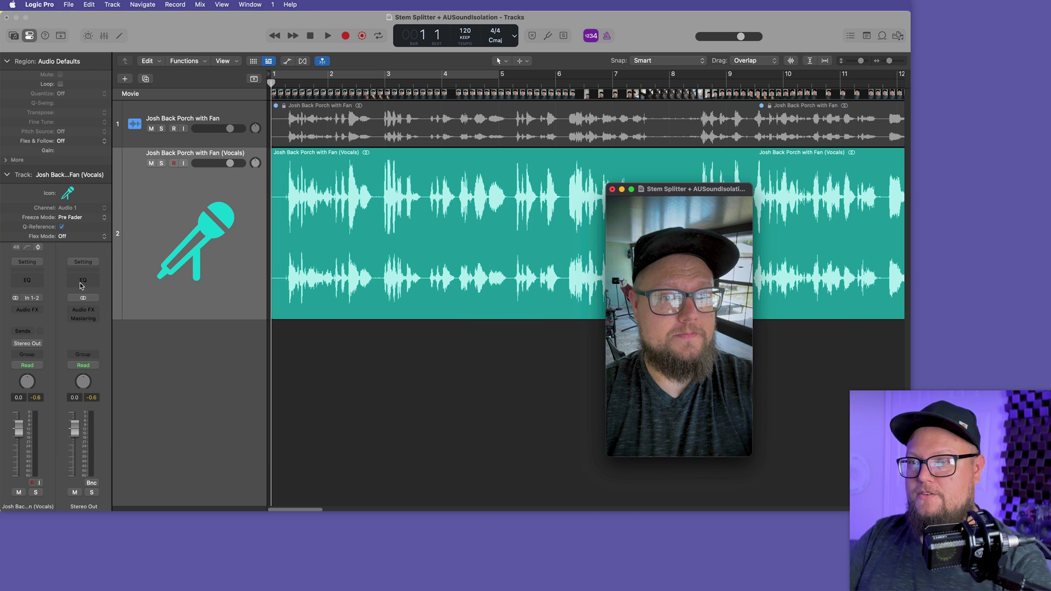
left_click(6, 174)
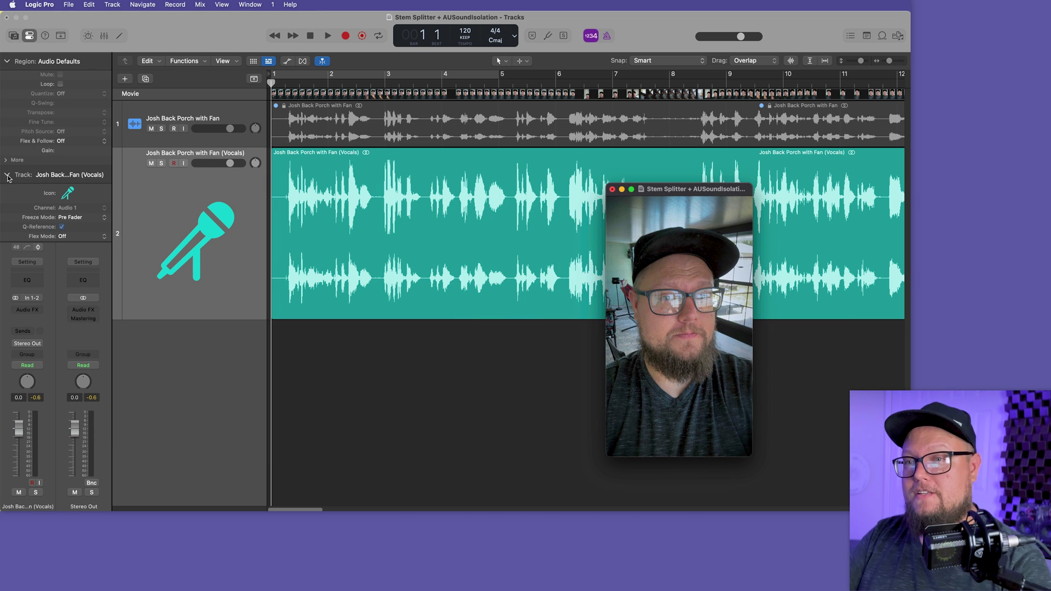
left_click(7, 61)
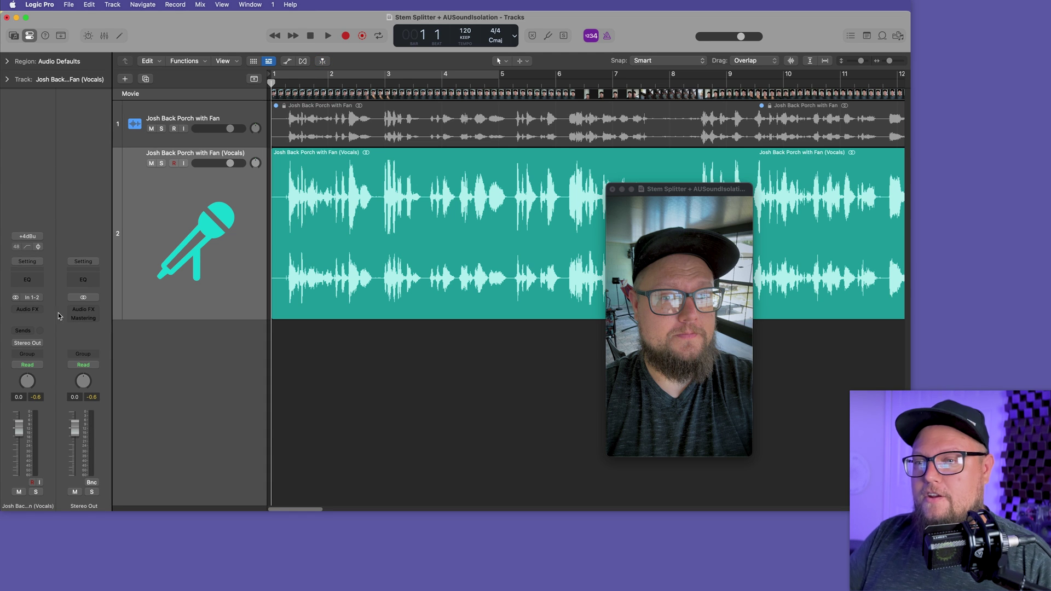
Step: Insert AUSoundIsolation (Stereo) on the Vocals track's Audio FX and reposition its window
left_click(33, 311)
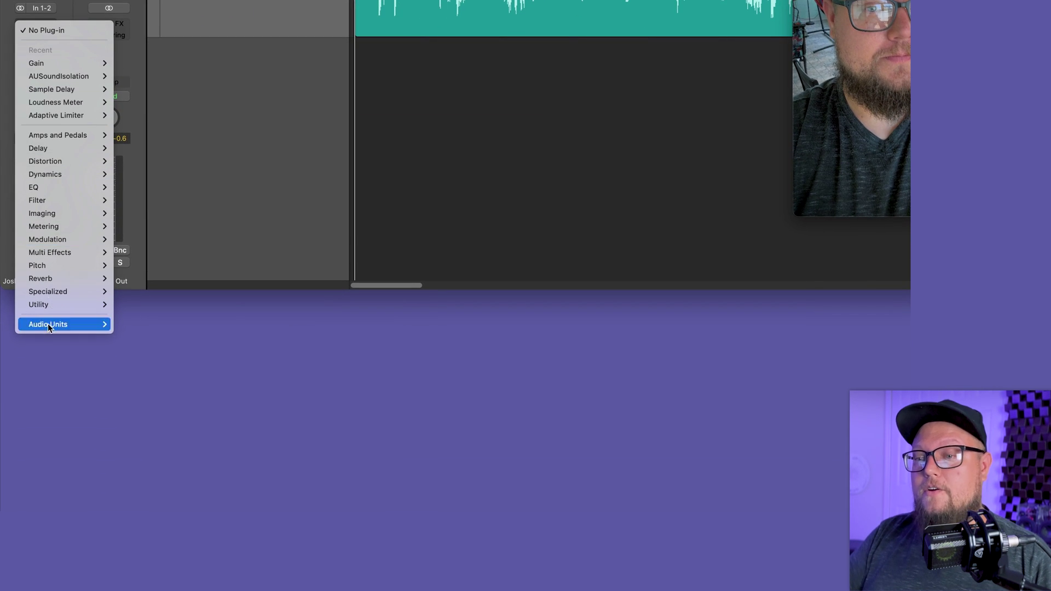
mouse_move(53, 325)
mouse_move(172, 172)
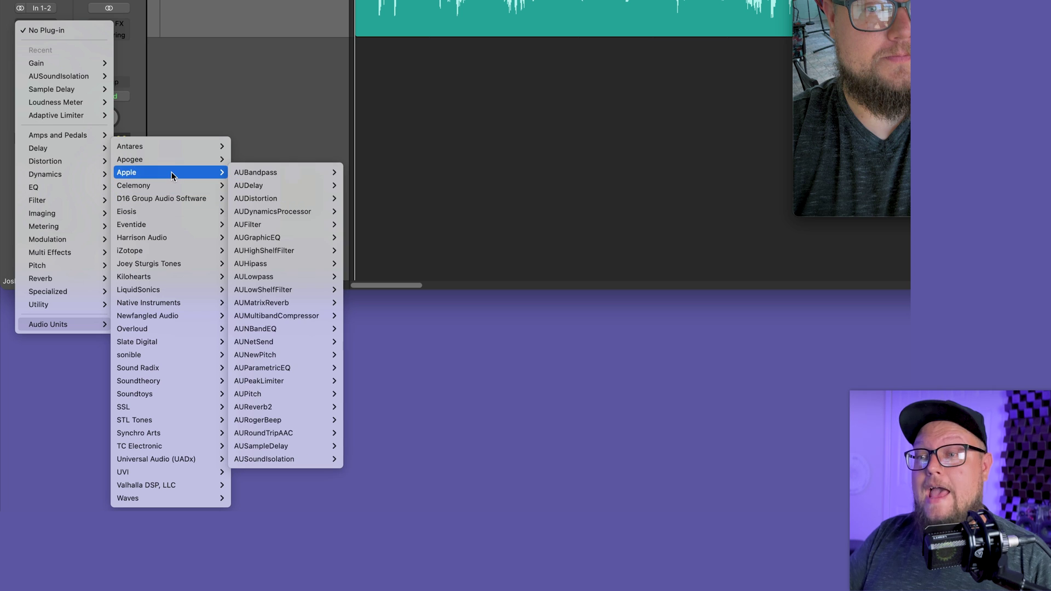
mouse_move(275, 447)
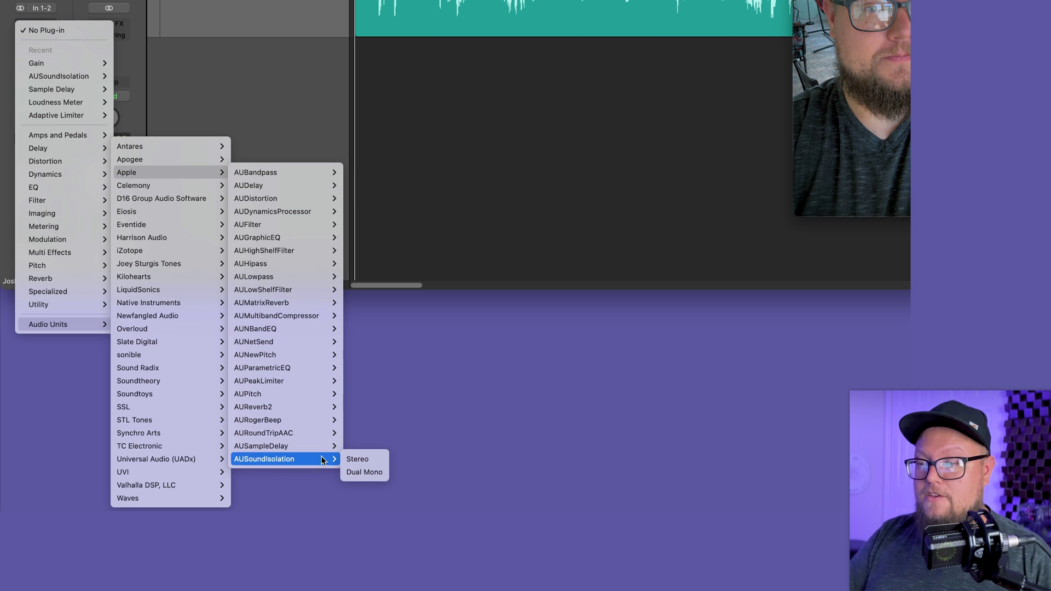
left_click(364, 458)
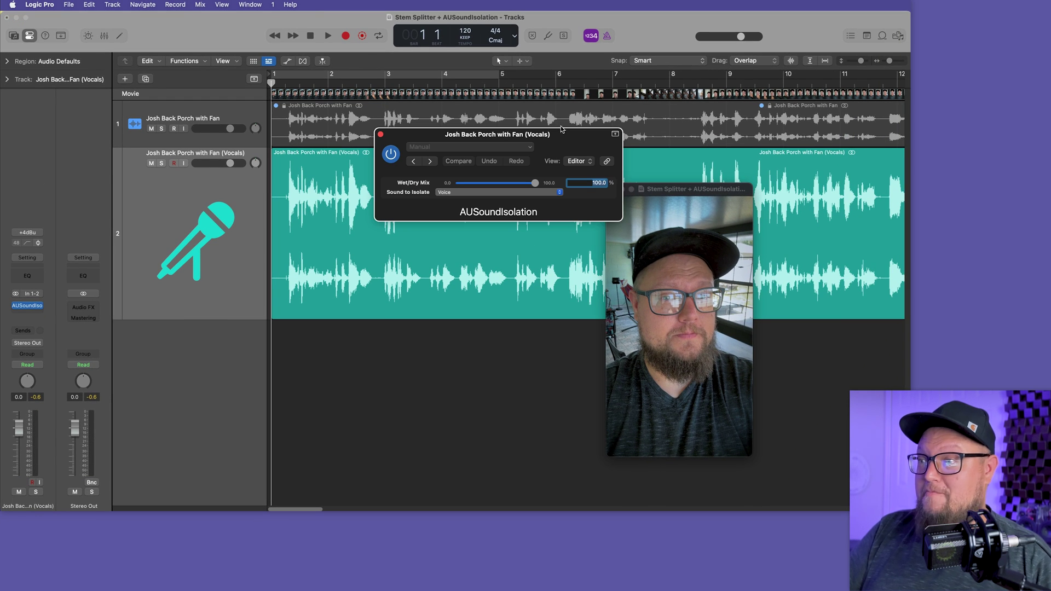
left_click_drag(561, 130, 480, 366)
left_click_drag(733, 191, 752, 210)
left_click_drag(493, 373, 500, 370)
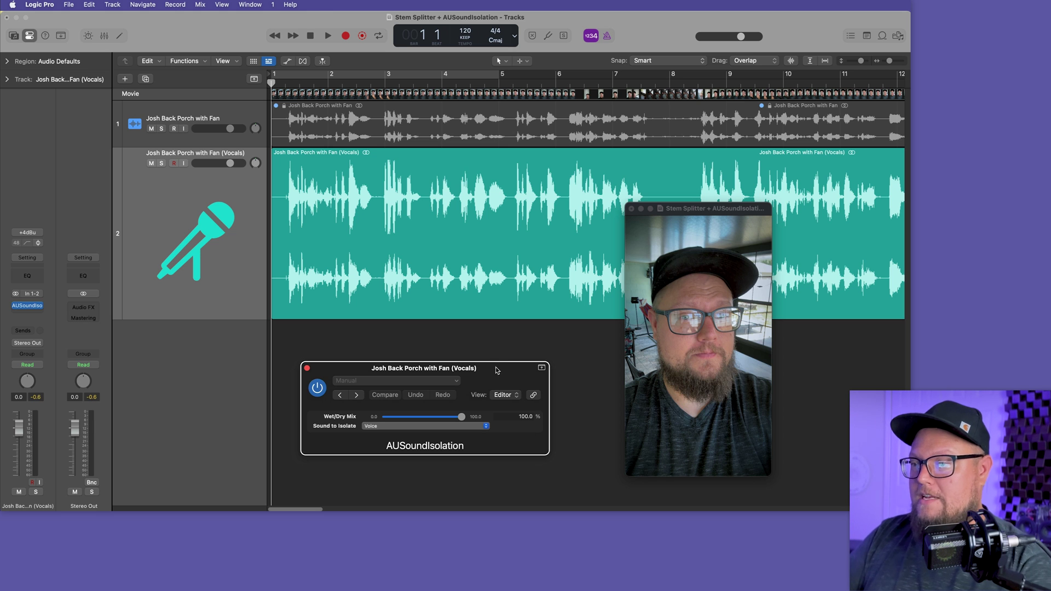
Step: Audition AUSoundIsolation at 100% wet, then lower Wet/Dry Mix to 81% and play again
left_click_drag(455, 419, 473, 427)
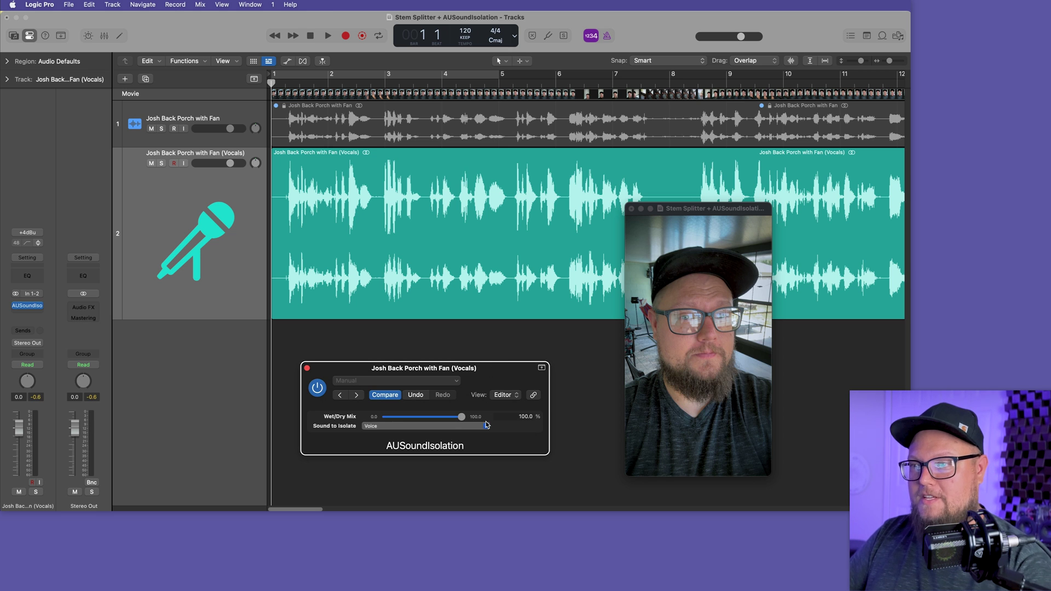
key("space")
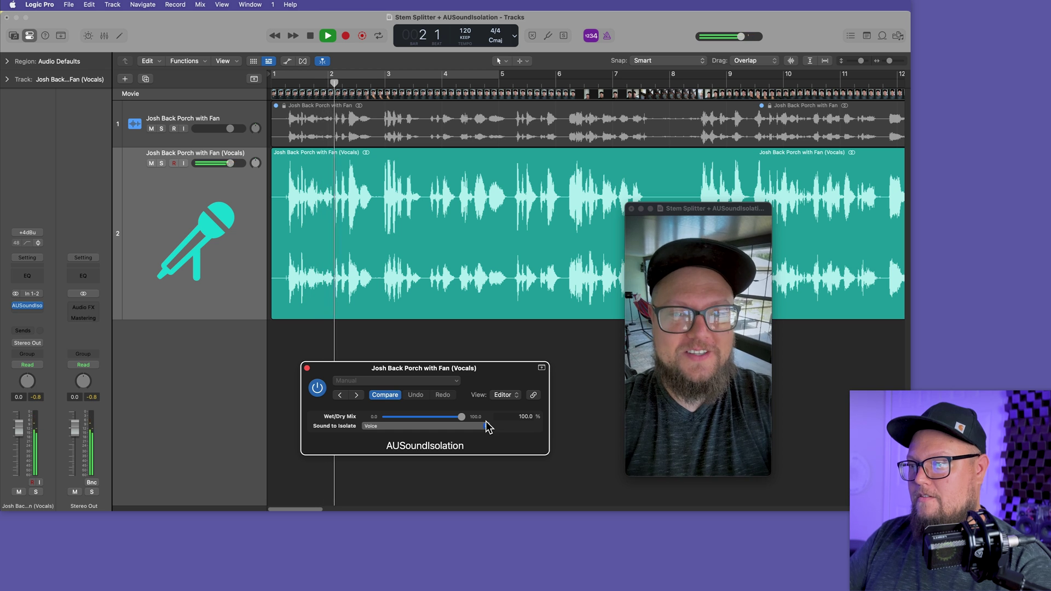
key("space")
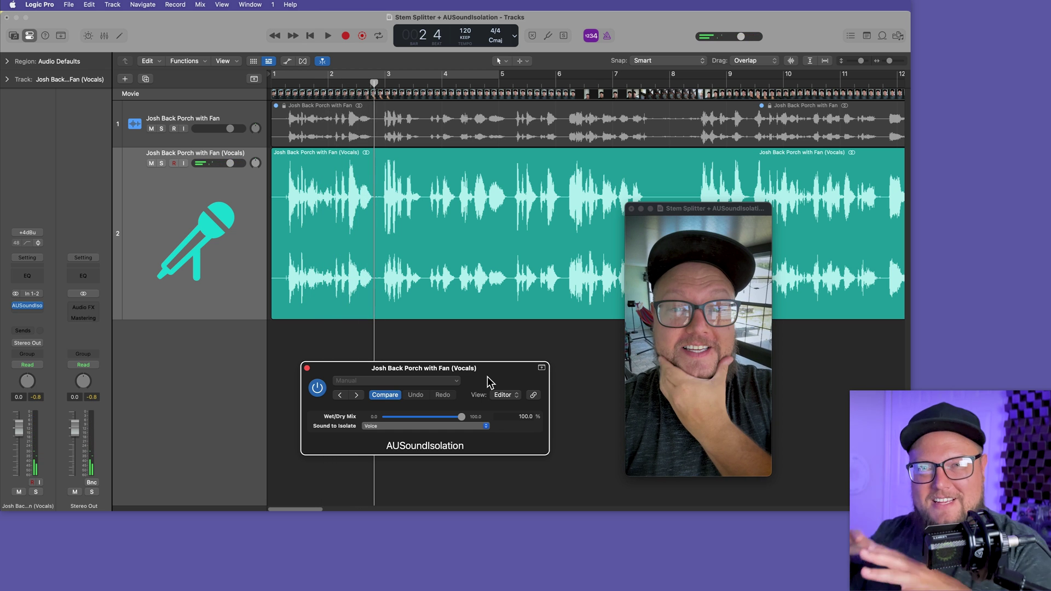
mouse_move(436, 420)
left_mouse_down()
mouse_move(426, 422)
mouse_move(443, 426)
left_mouse_up()
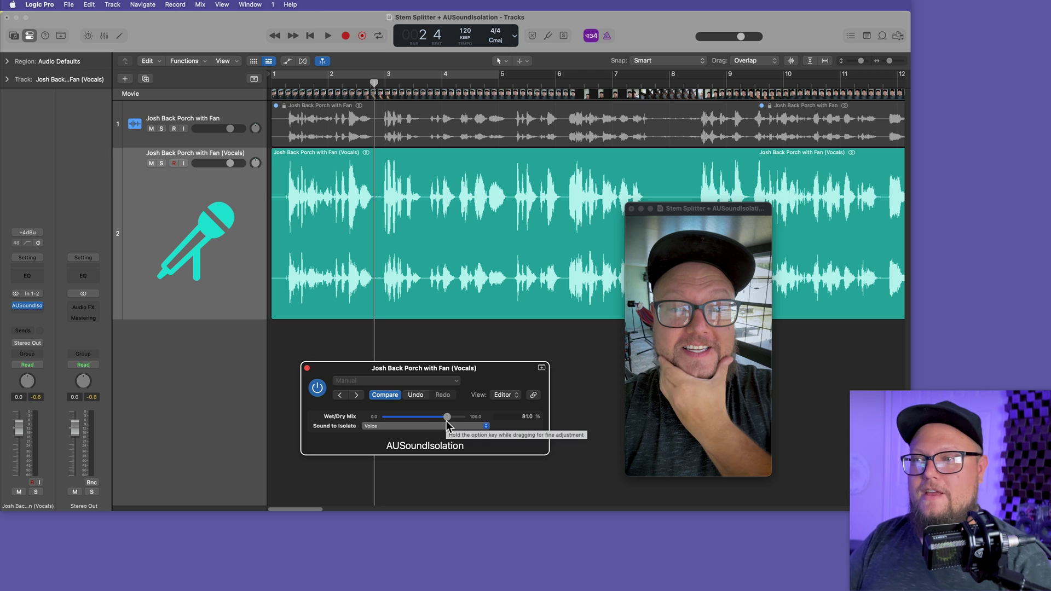
left_click(593, 360)
key("space")
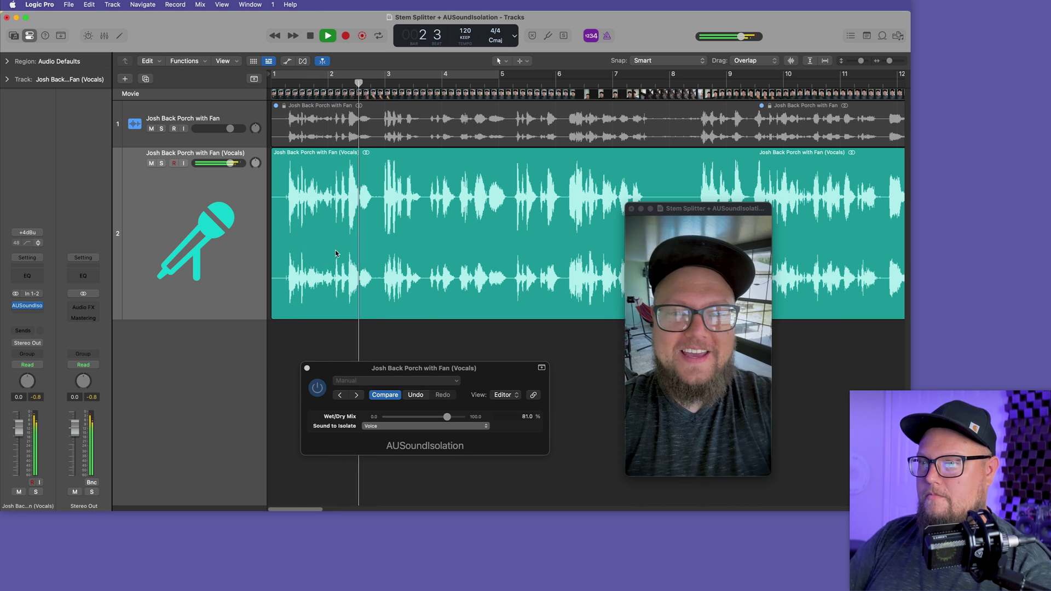
Step: Make the original track's row taller and zoom out to show the whole recording
left_click_drag(229, 147, 223, 230)
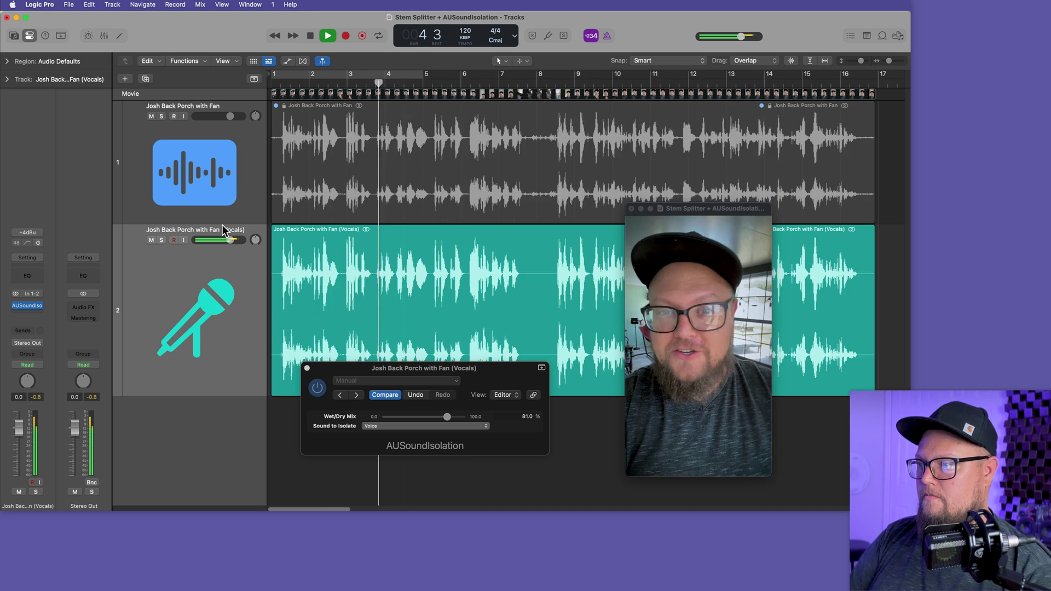
key("super+Left")
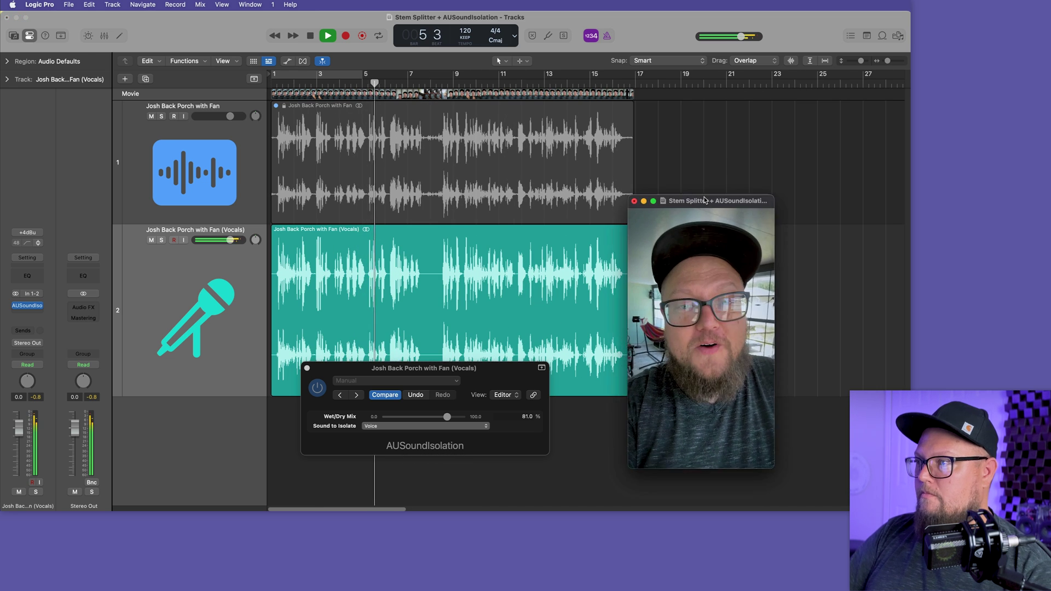
left_click_drag(699, 209, 723, 120)
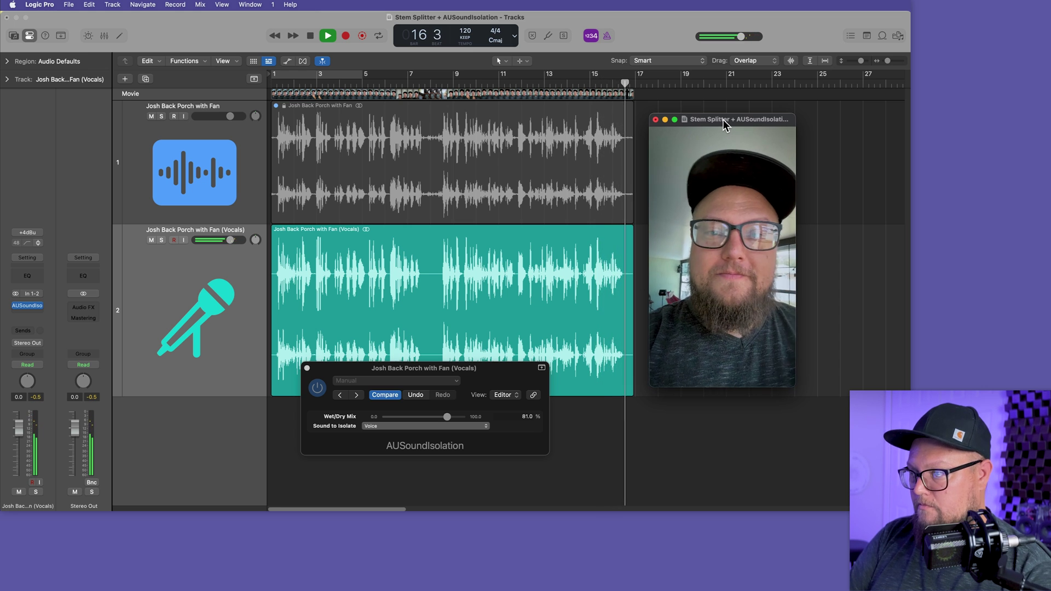
Step: Mute the Vocals track and play the original fan recording, jumping ahead to around bar 7
key("space")
left_click(152, 240)
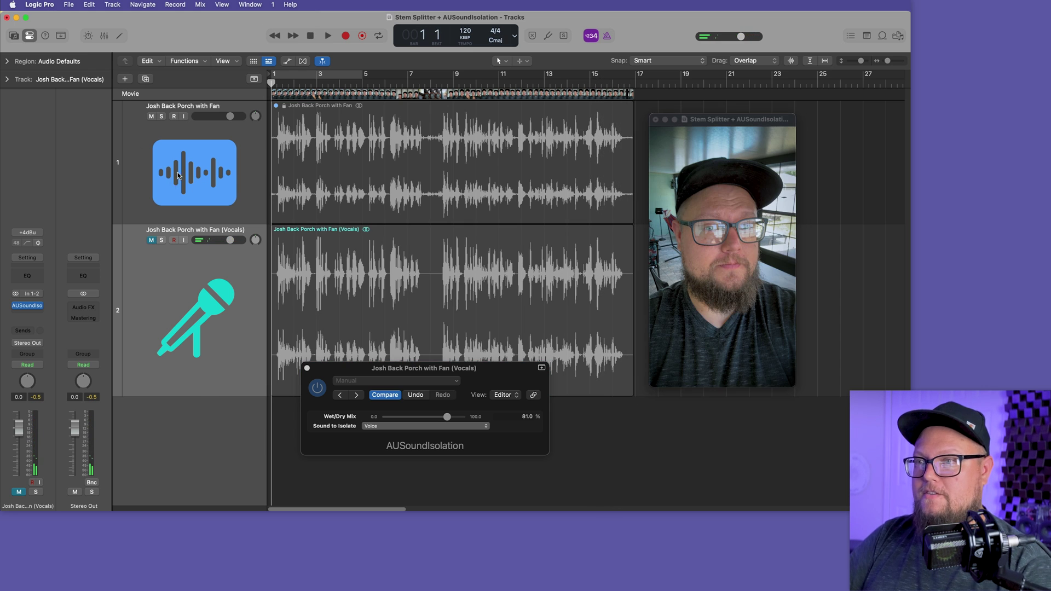
left_click(217, 175)
key("space")
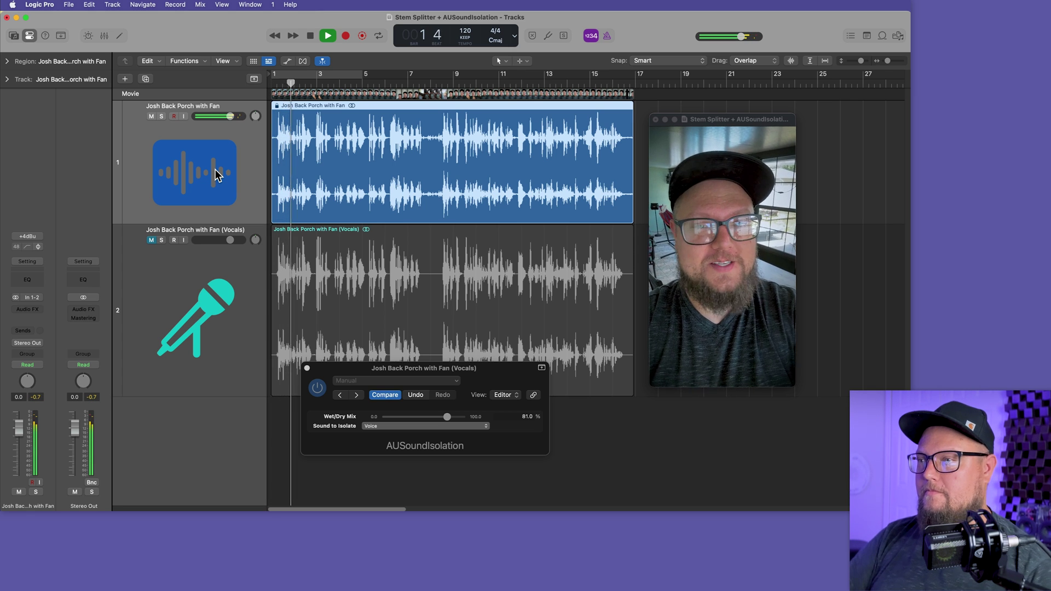
left_click(407, 81)
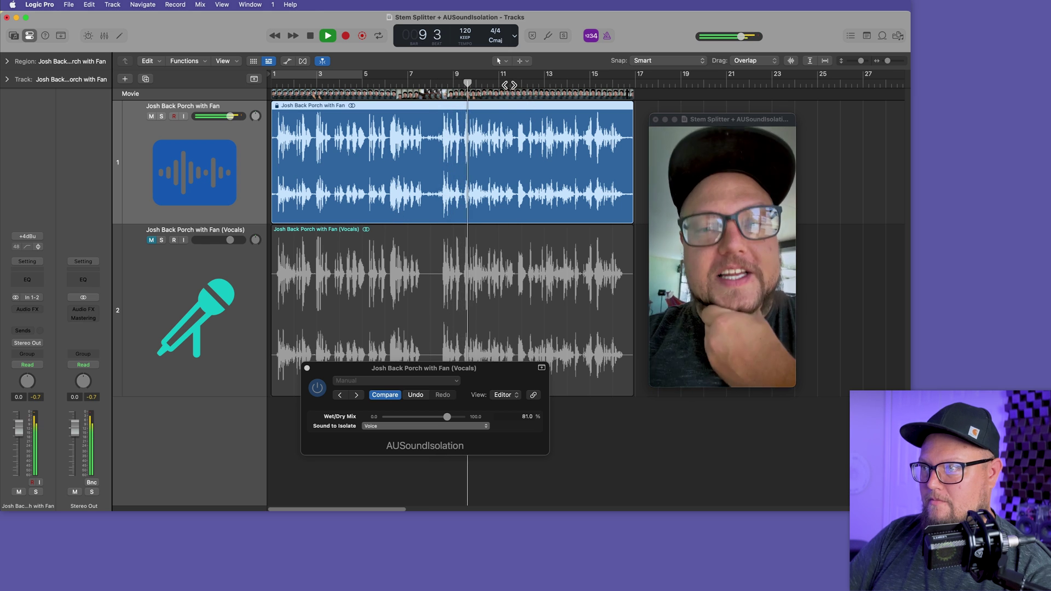
key("space")
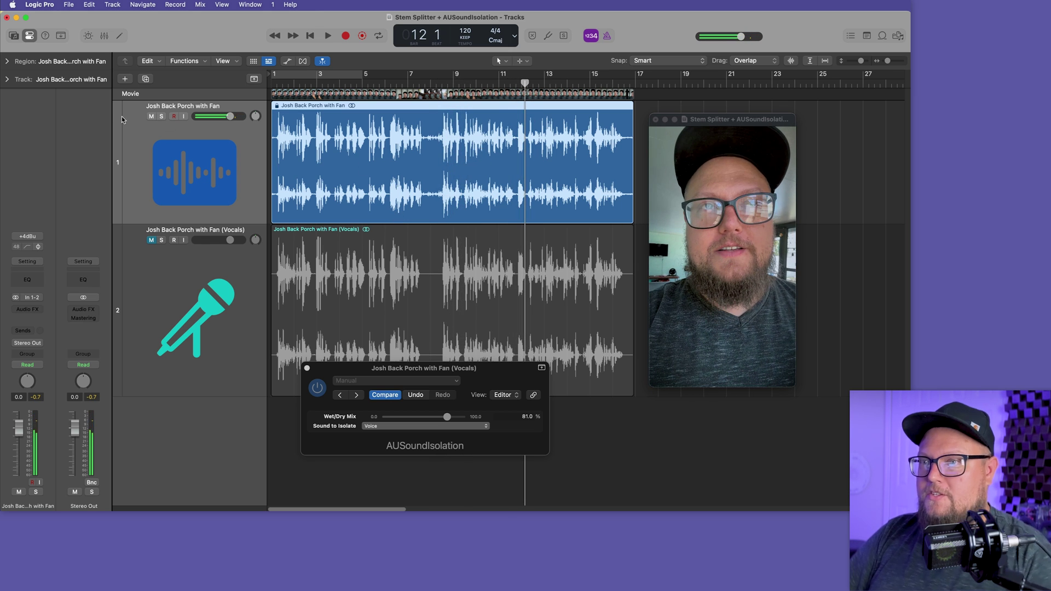
Step: Mute the original fan track, unmute Vocals, and select the vocals region
left_click(152, 117)
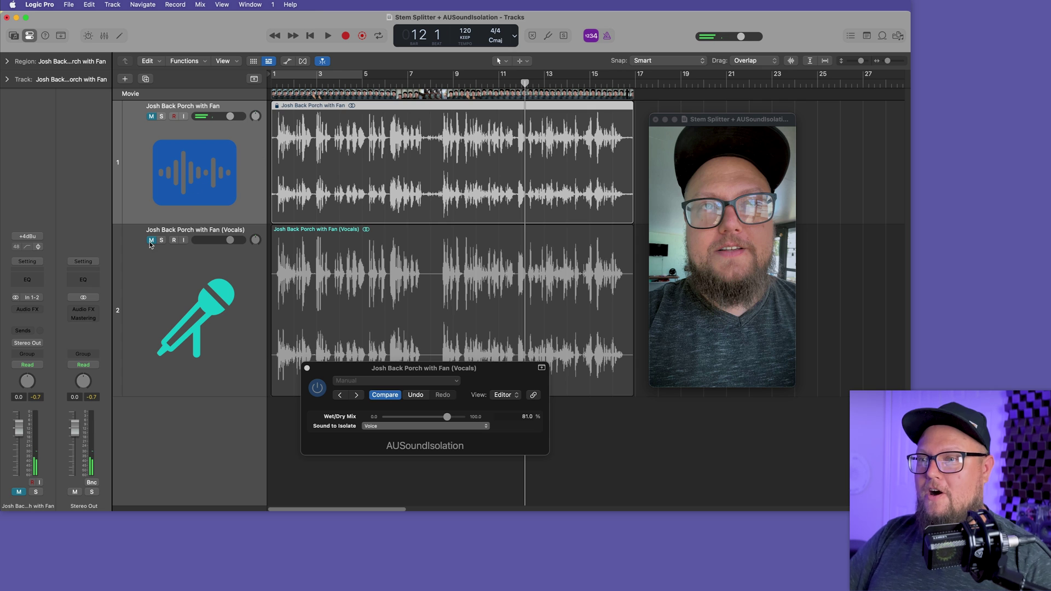
left_click(151, 240)
left_click(468, 289)
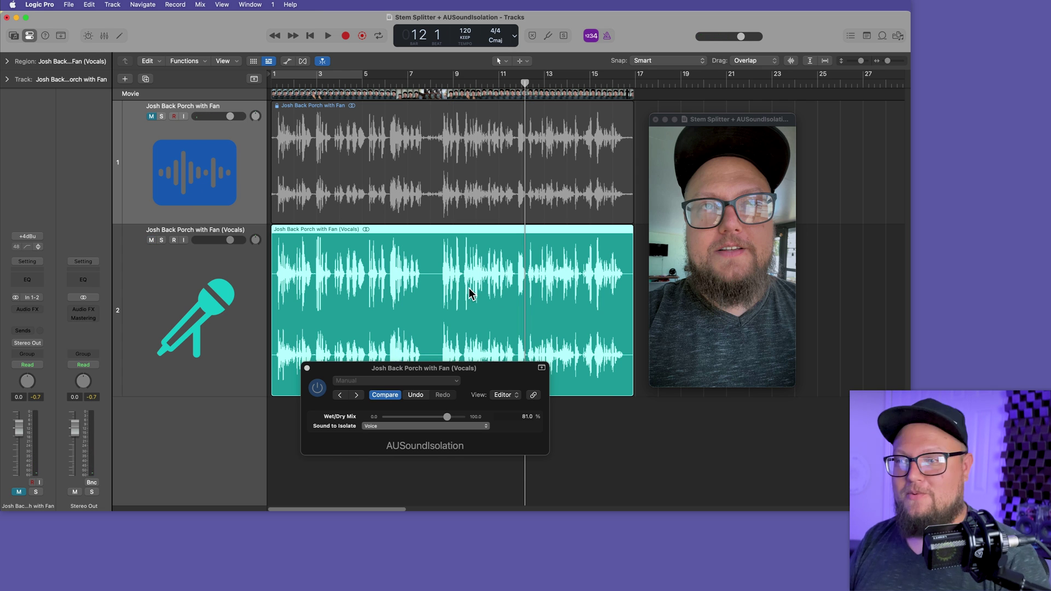
left_click_drag(492, 369, 483, 386)
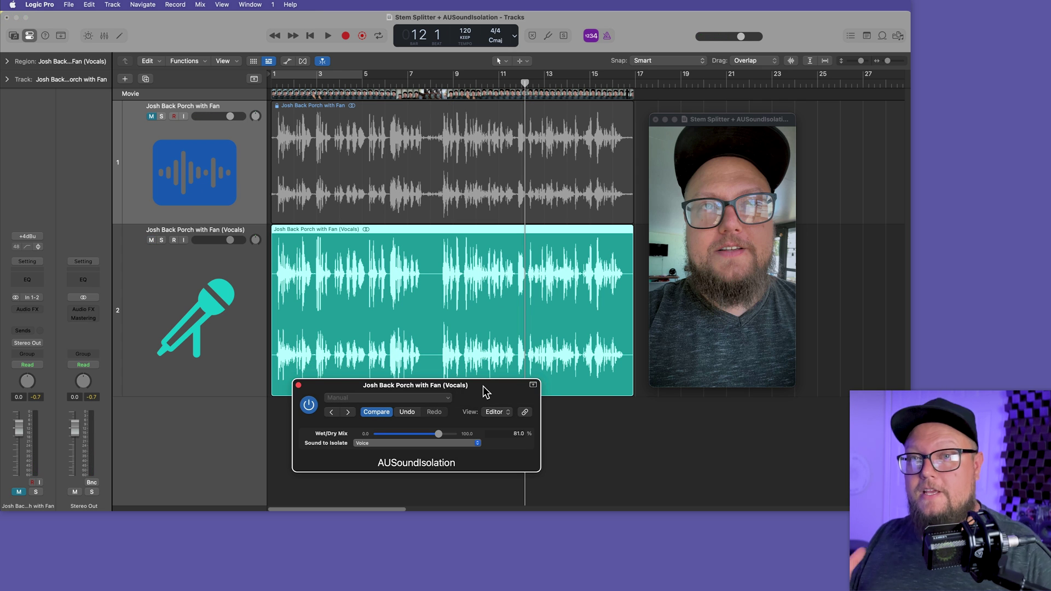